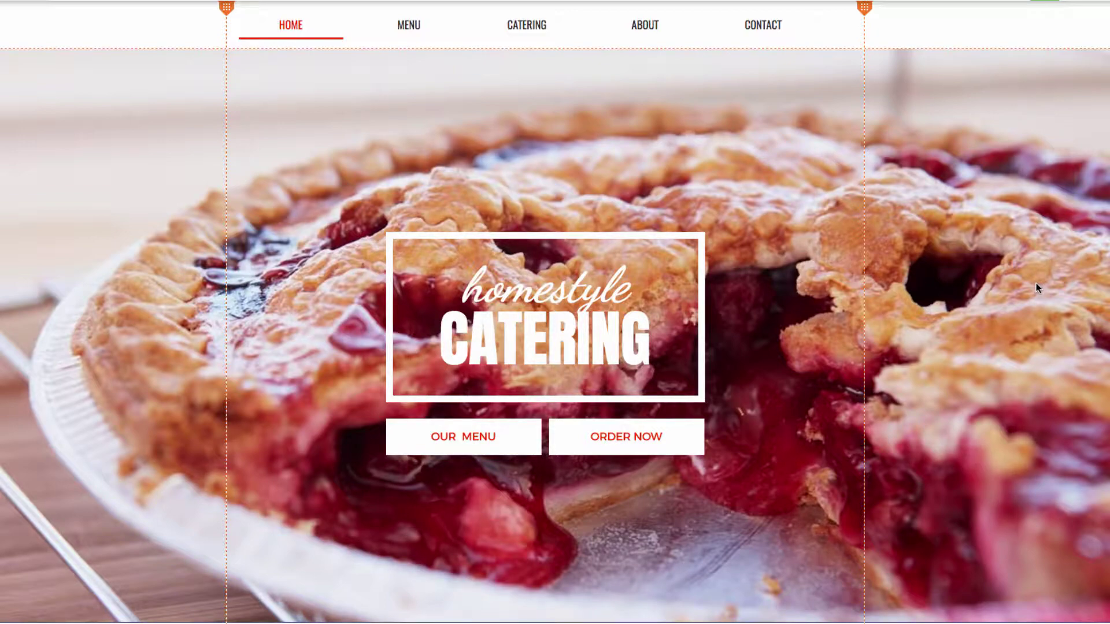
# - Move the OUR MENU heading lower to free space above it
pyautogui.scroll(-10, 1036, 282)
pyautogui.scroll(-4, 960, 358)
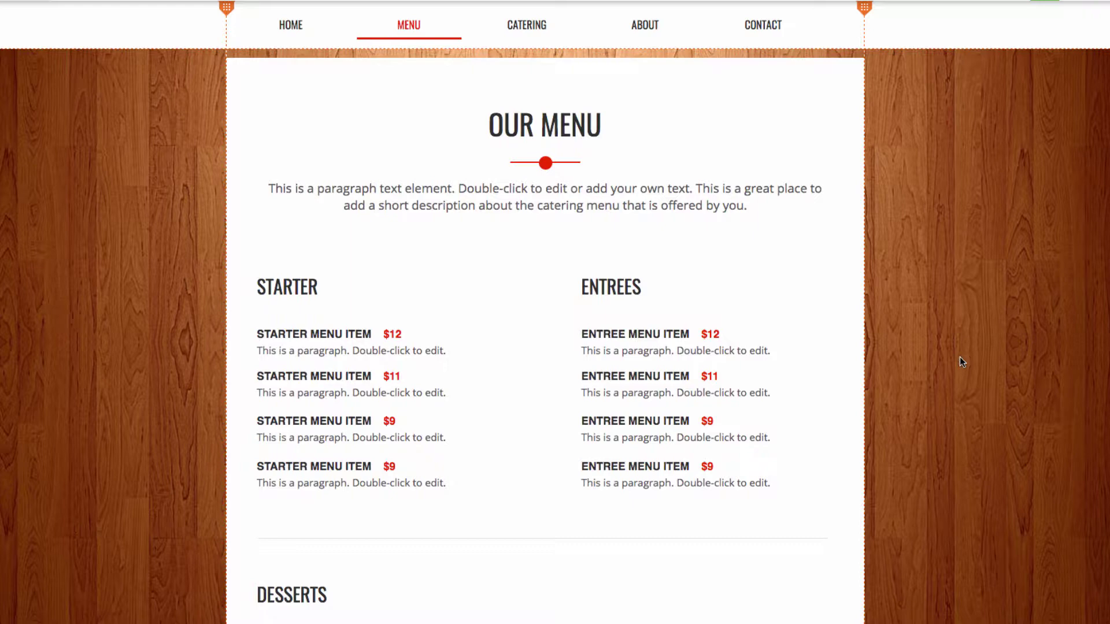
pyautogui.click(570, 110)
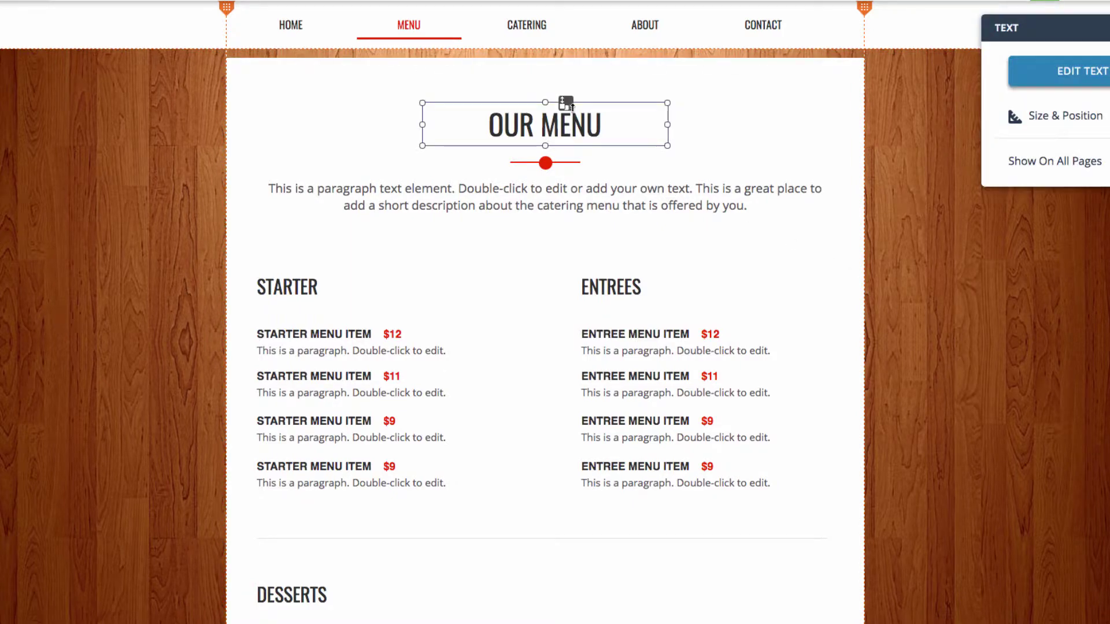
pyautogui.moveTo(566, 105); pyautogui.dragTo(558, 459)
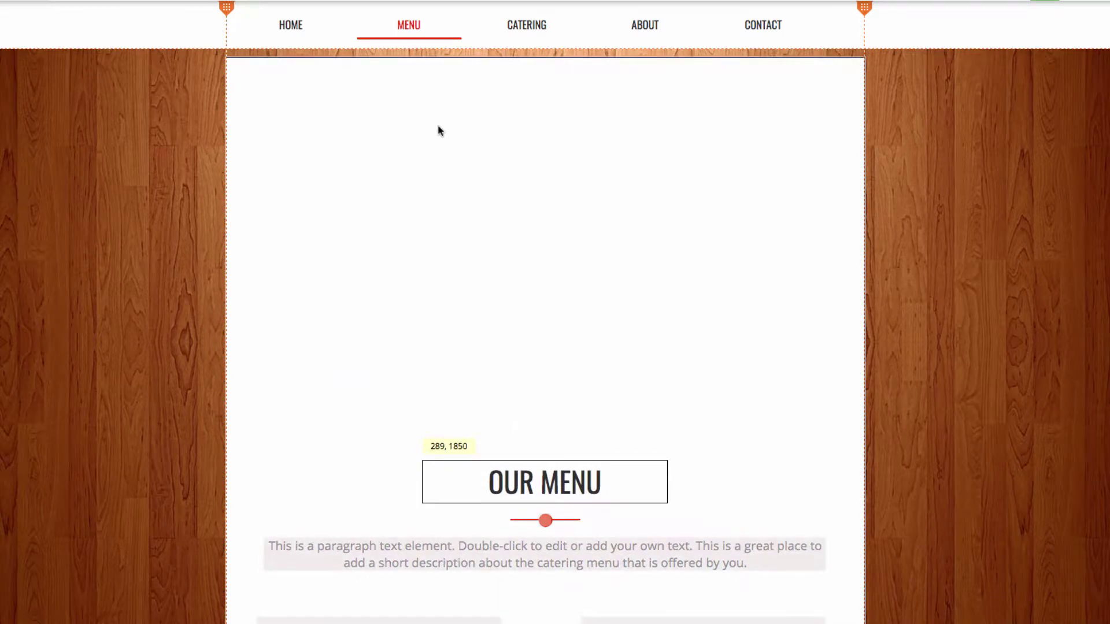
pyautogui.moveTo(438, 131); pyautogui.dragTo(621, 132)
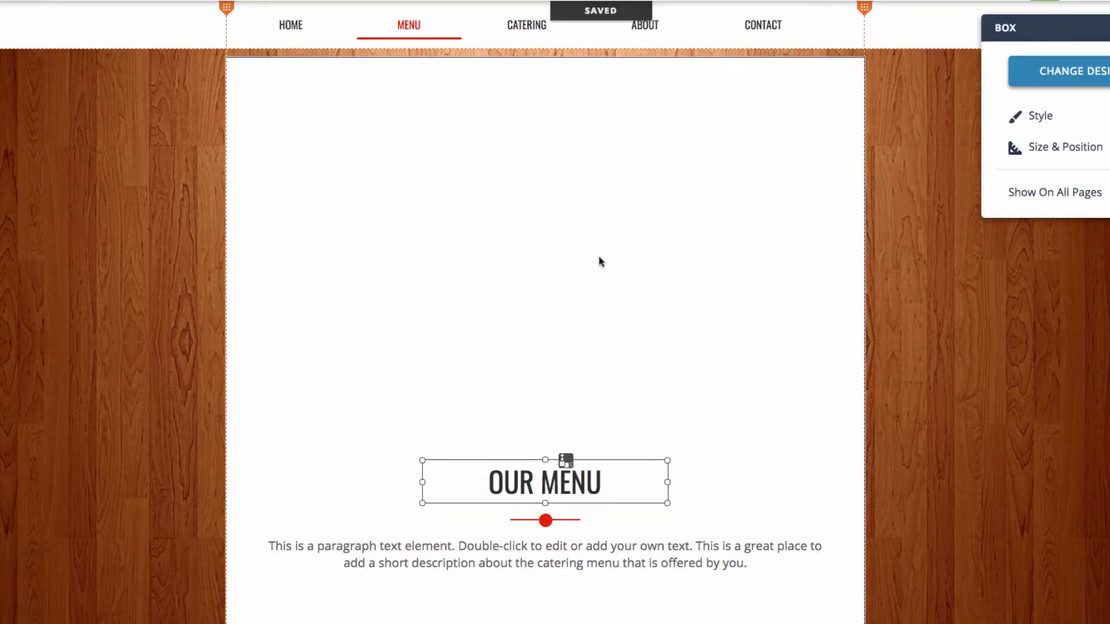
# - Extend the white menu box and wood background strip down to the page bottom
pyautogui.scroll(-10, 600, 261)
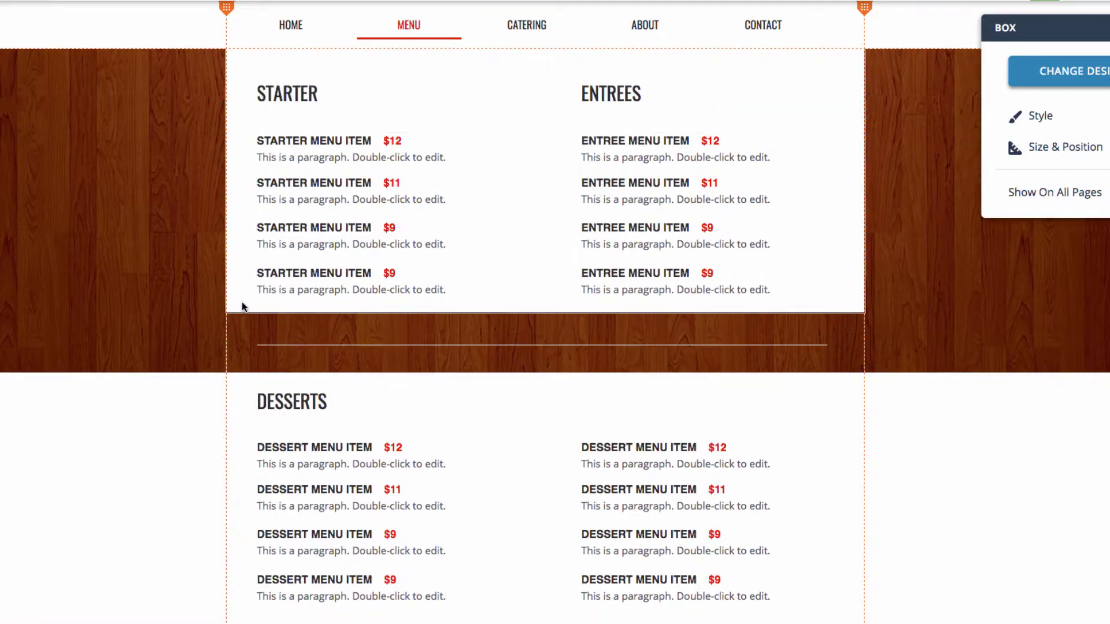
pyautogui.moveTo(548, 314); pyautogui.dragTo(556, 621)
pyautogui.click(132, 322)
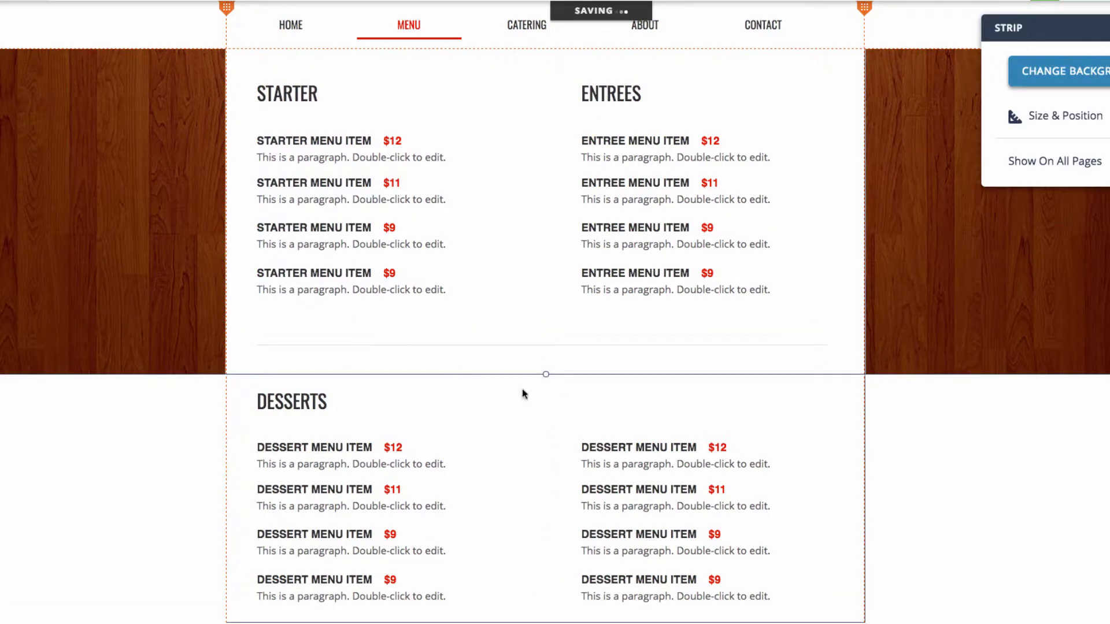
pyautogui.moveTo(546, 374); pyautogui.dragTo(549, 622)
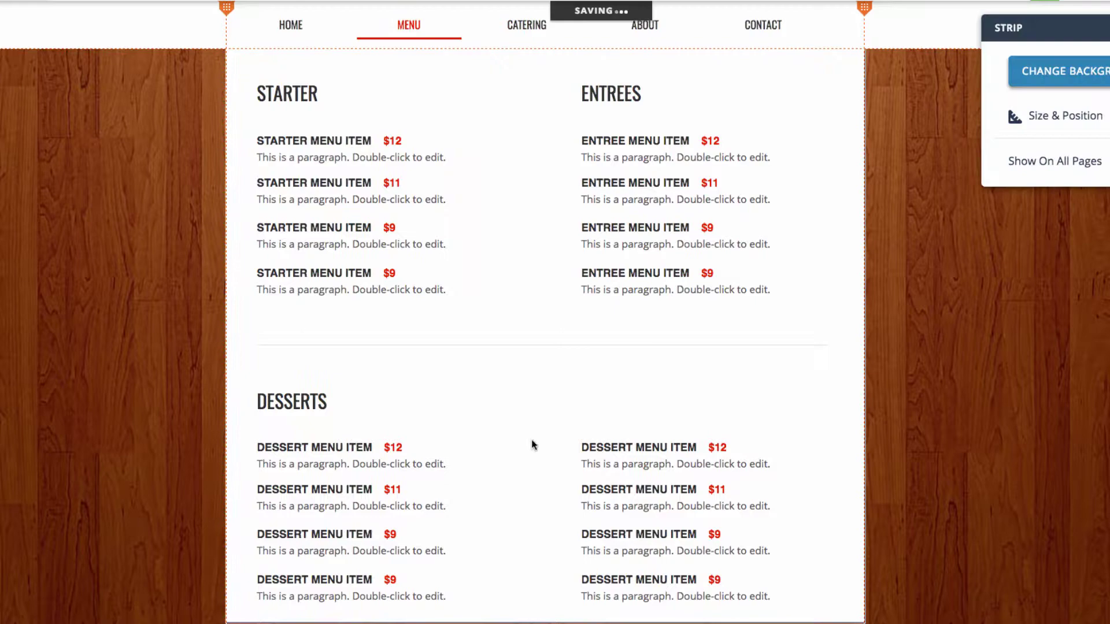
pyautogui.scroll(10, 532, 427)
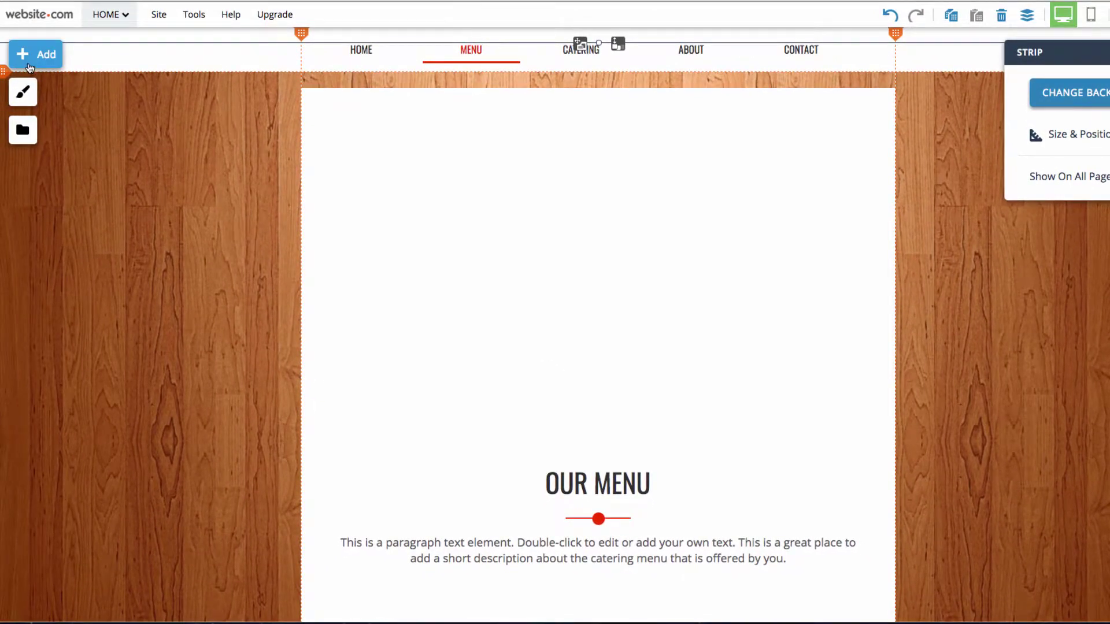
# - Add the second Masonry gallery layout, centred above the OUR MENU heading
pyautogui.click(30, 66)
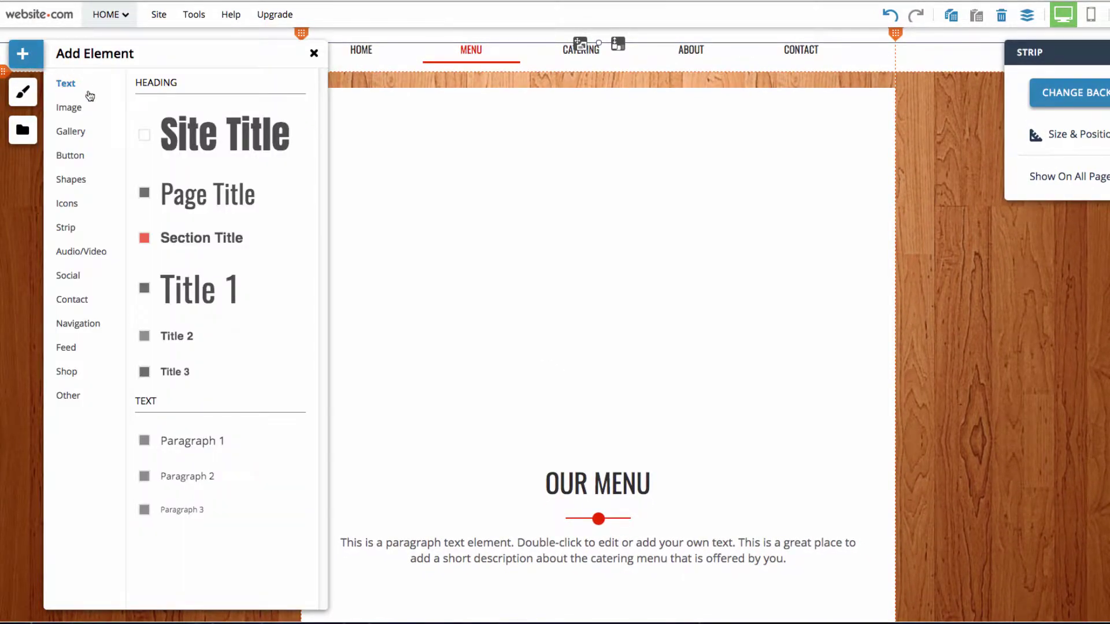
pyautogui.click(79, 132)
pyautogui.scroll(-1, 237, 188)
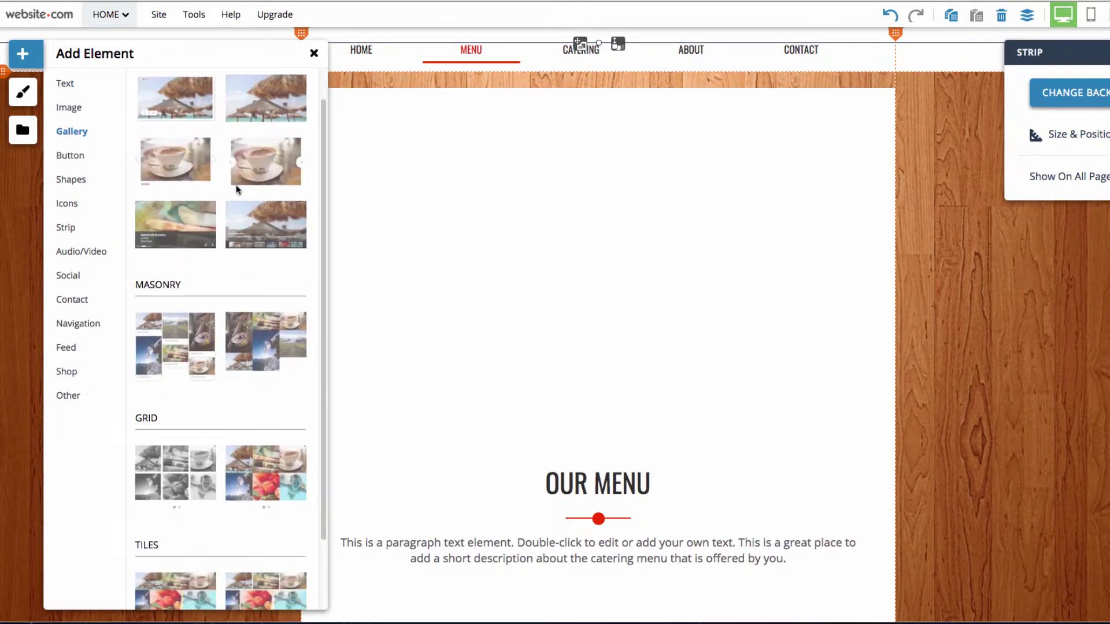
pyautogui.click(271, 348)
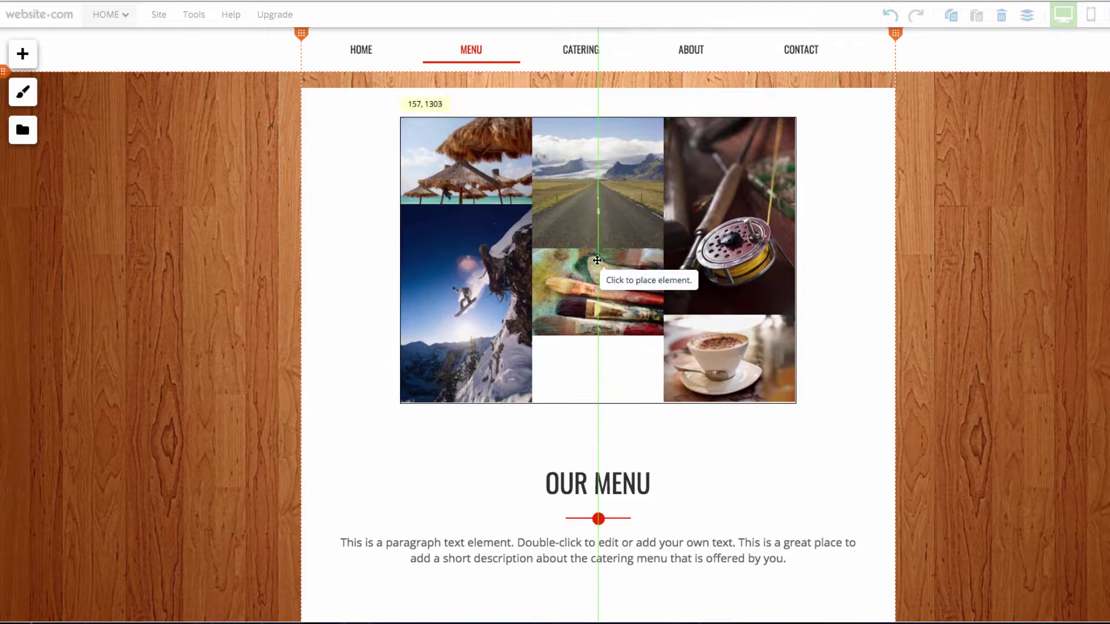
pyautogui.click(597, 261)
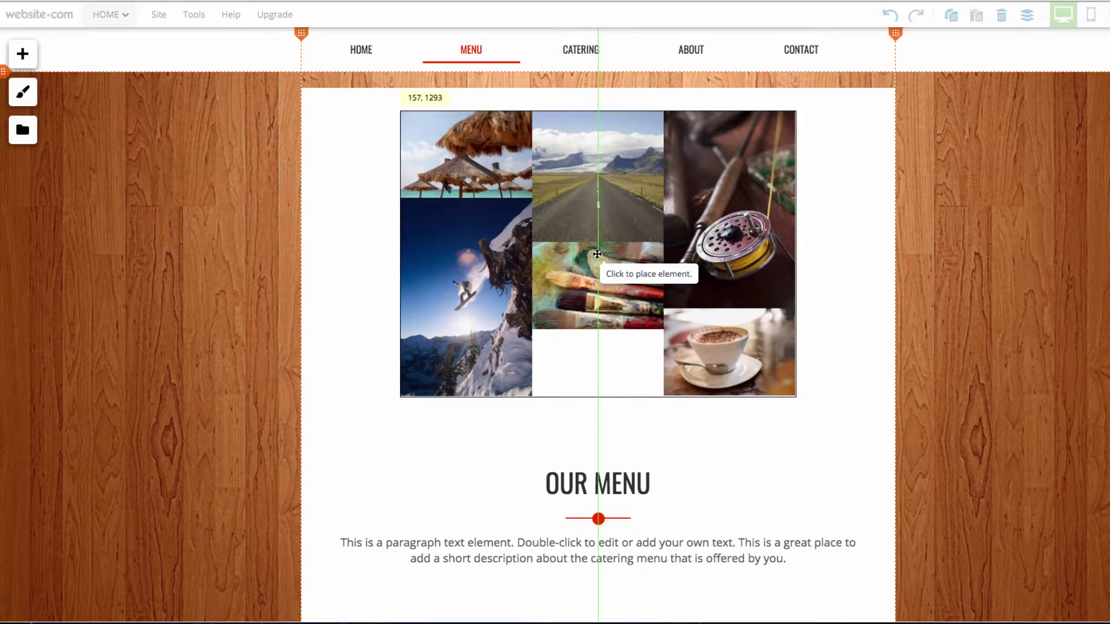
pyautogui.click(597, 254)
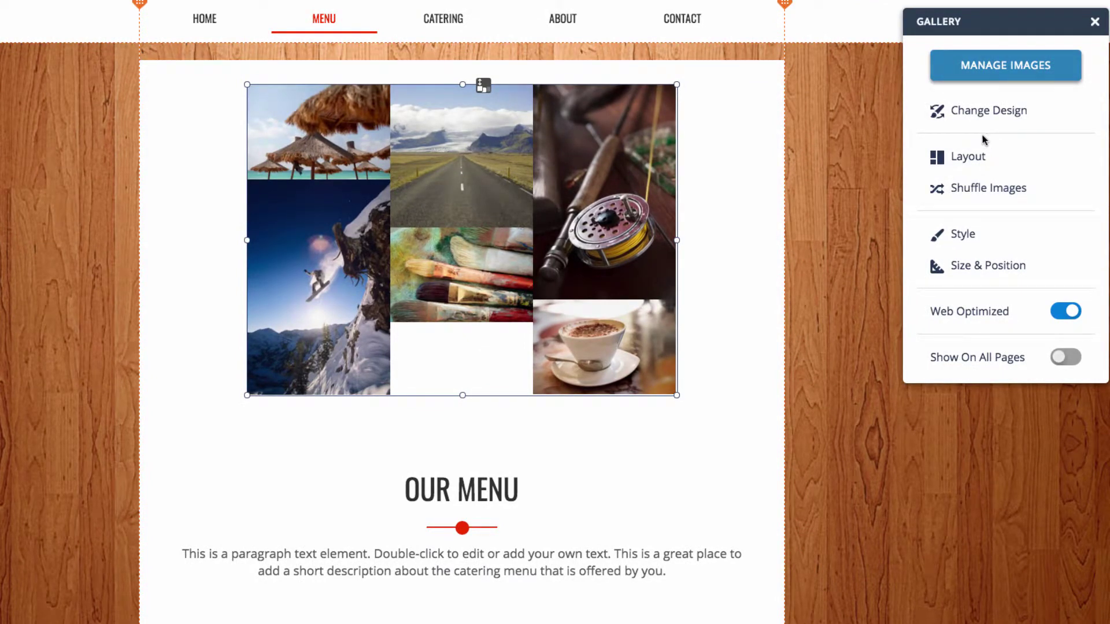
# - Remove two placeholder photos from the gallery's image list
pyautogui.click(976, 77)
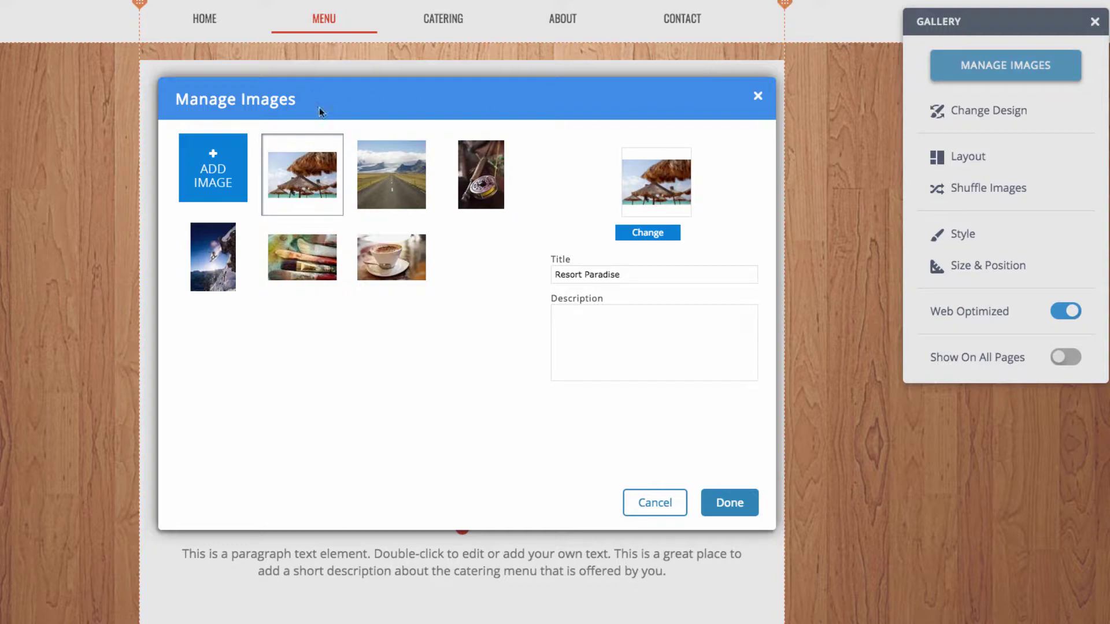
pyautogui.click(338, 141)
pyautogui.click(337, 141)
pyautogui.click(337, 141)
pyautogui.click(337, 141)
pyautogui.click(338, 141)
# - Add six library dessert photos, including DessertTrays, FAN2043064 and CaramelCake, to the gallery
pyautogui.click(213, 168)
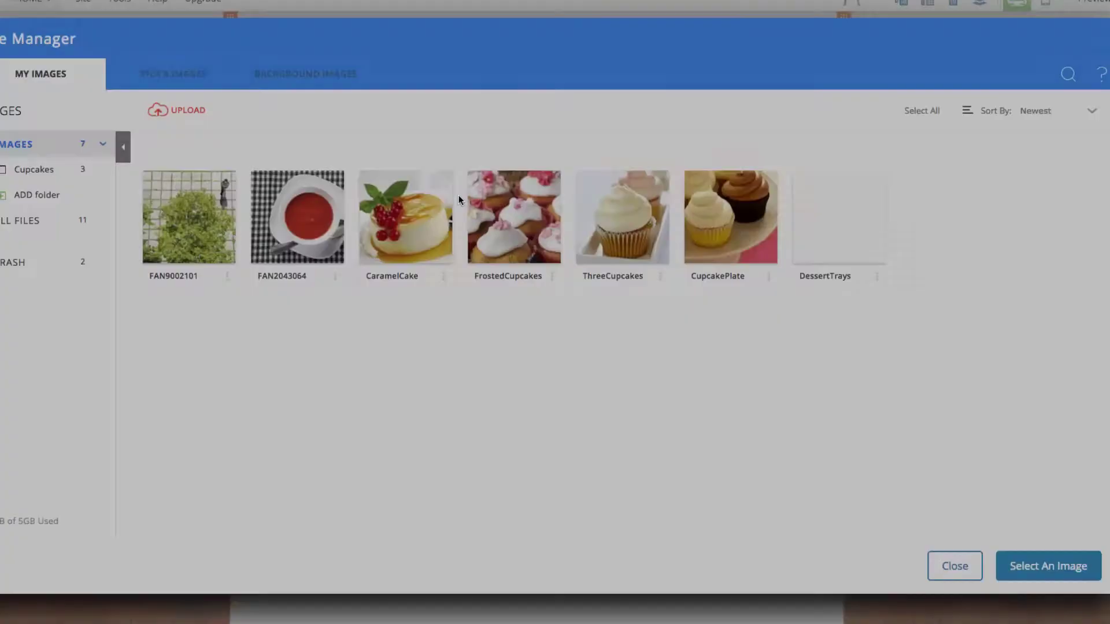
pyautogui.click(530, 220)
pyautogui.click(637, 219)
pyautogui.click(744, 219)
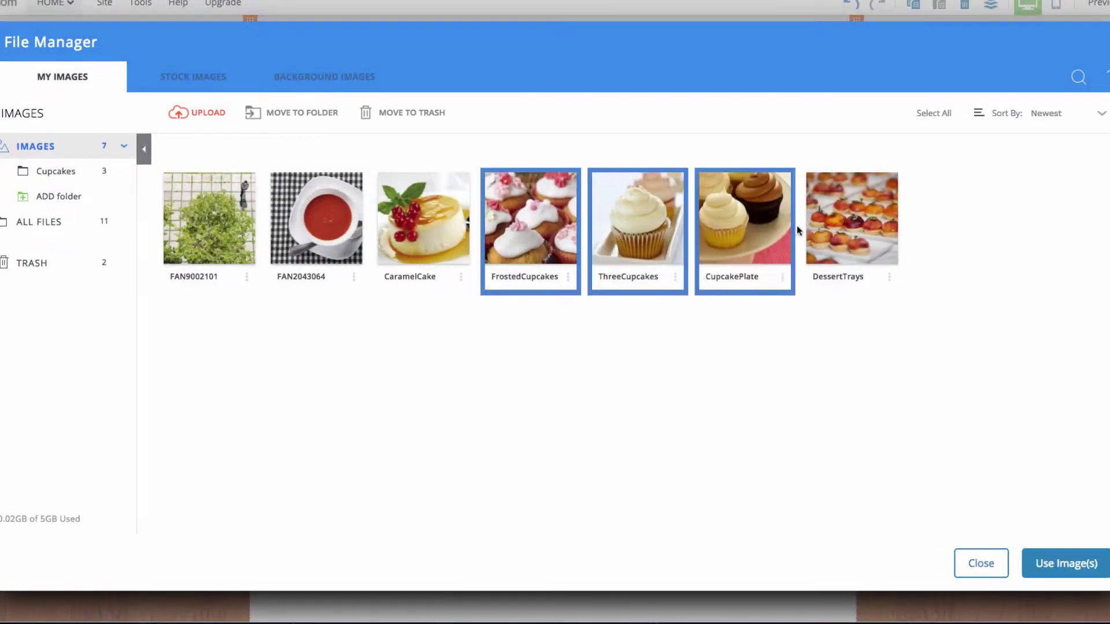
pyautogui.click(852, 218)
pyautogui.click(316, 219)
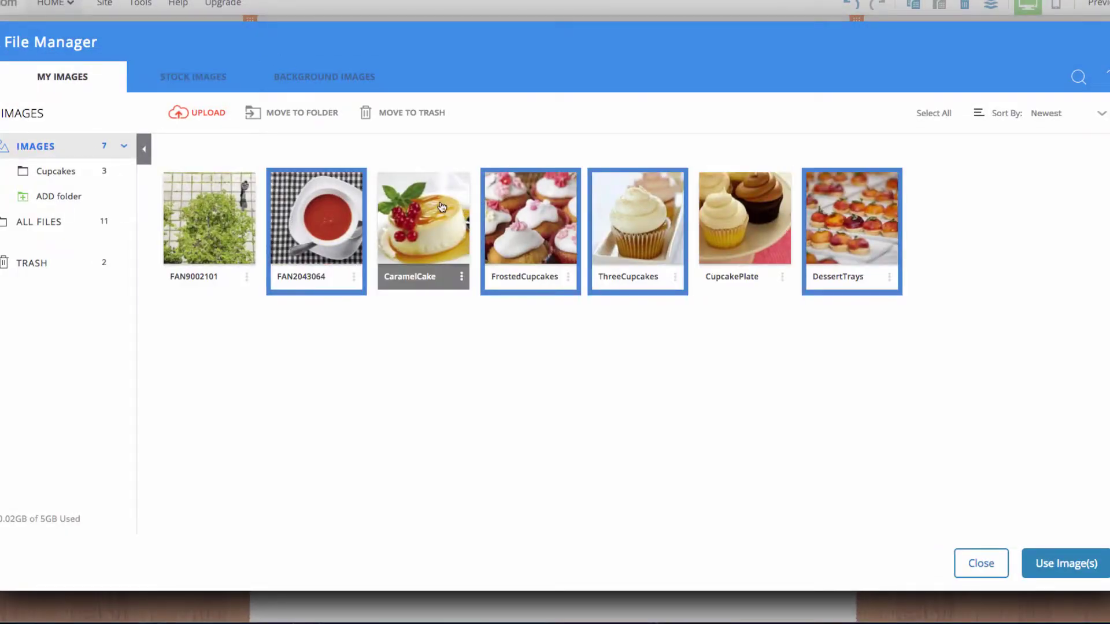
pyautogui.click(423, 219)
pyautogui.click(1043, 562)
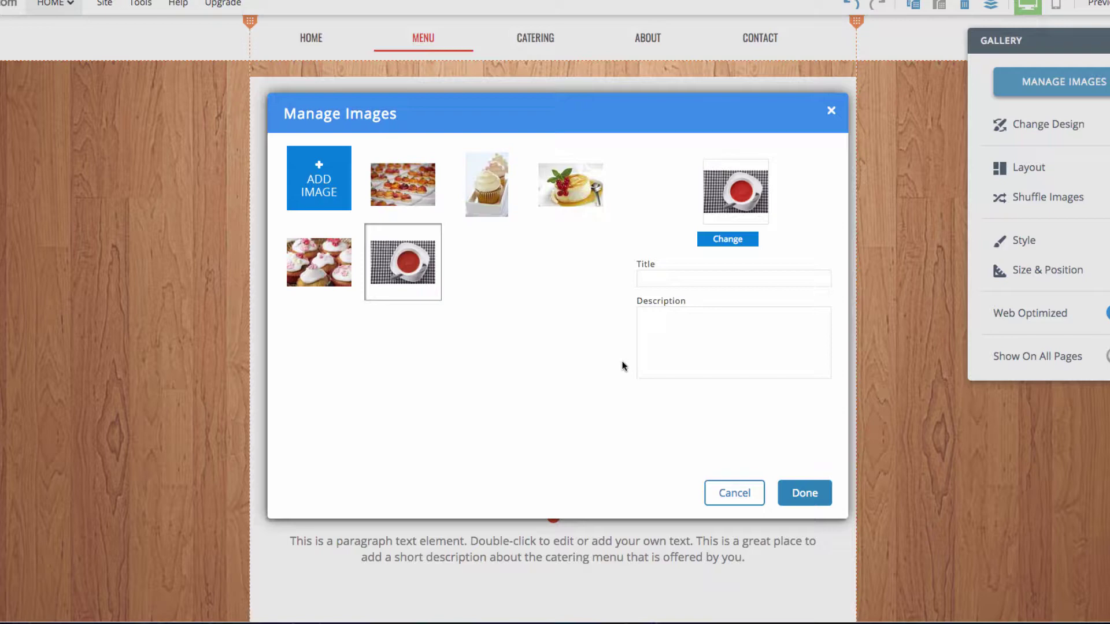
pyautogui.click(805, 494)
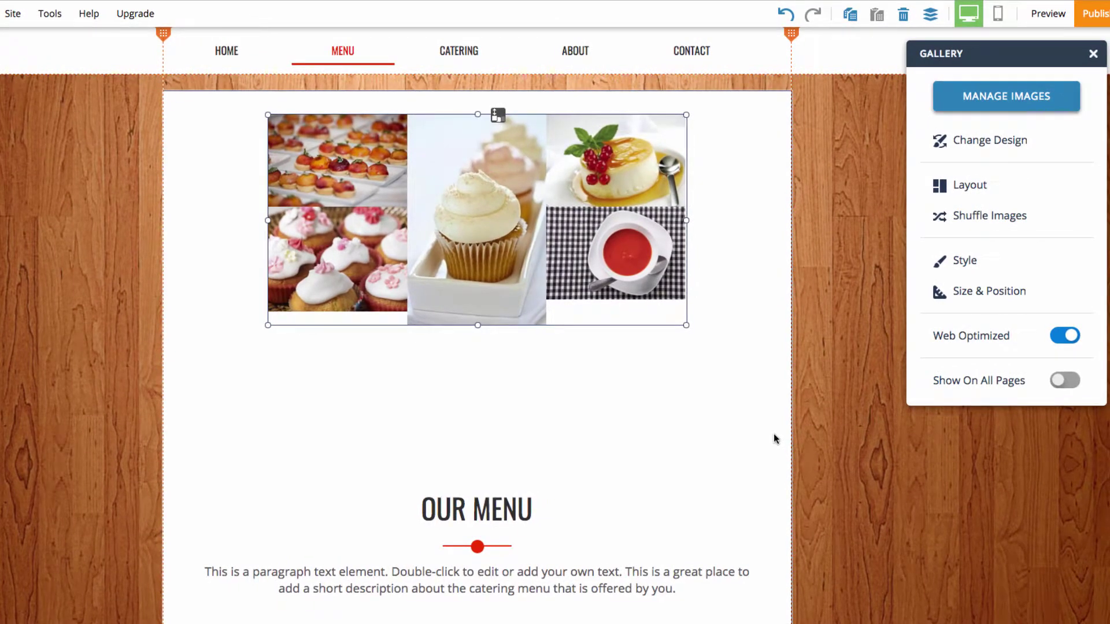
# - Keep the gallery design unchanged and reduce the gallery from 3 to 2 columns
pyautogui.click(958, 149)
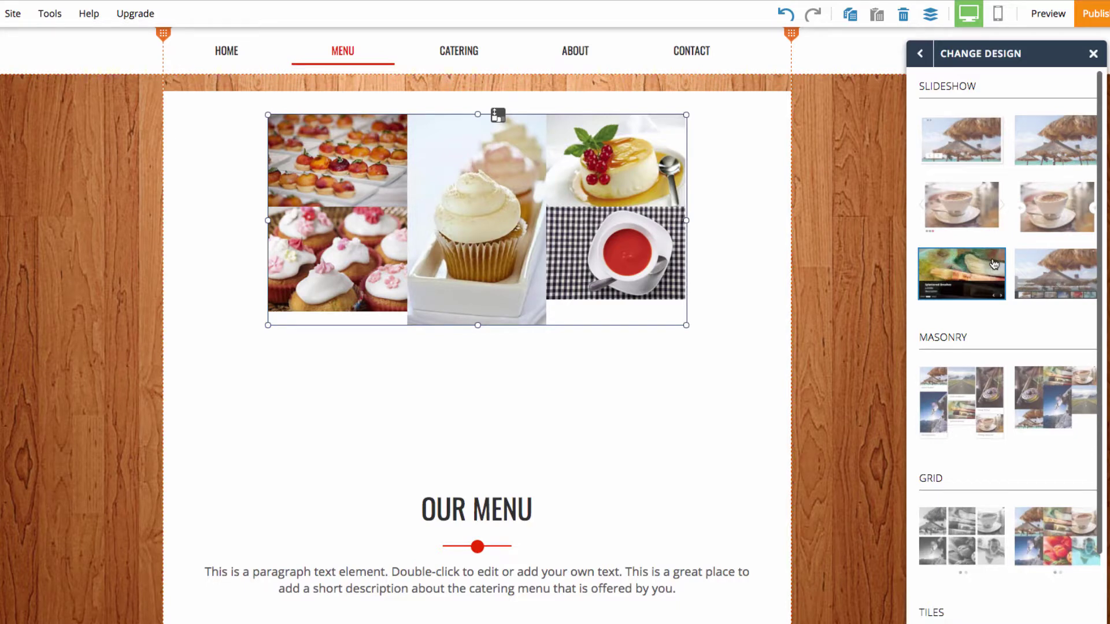
pyautogui.click(923, 46)
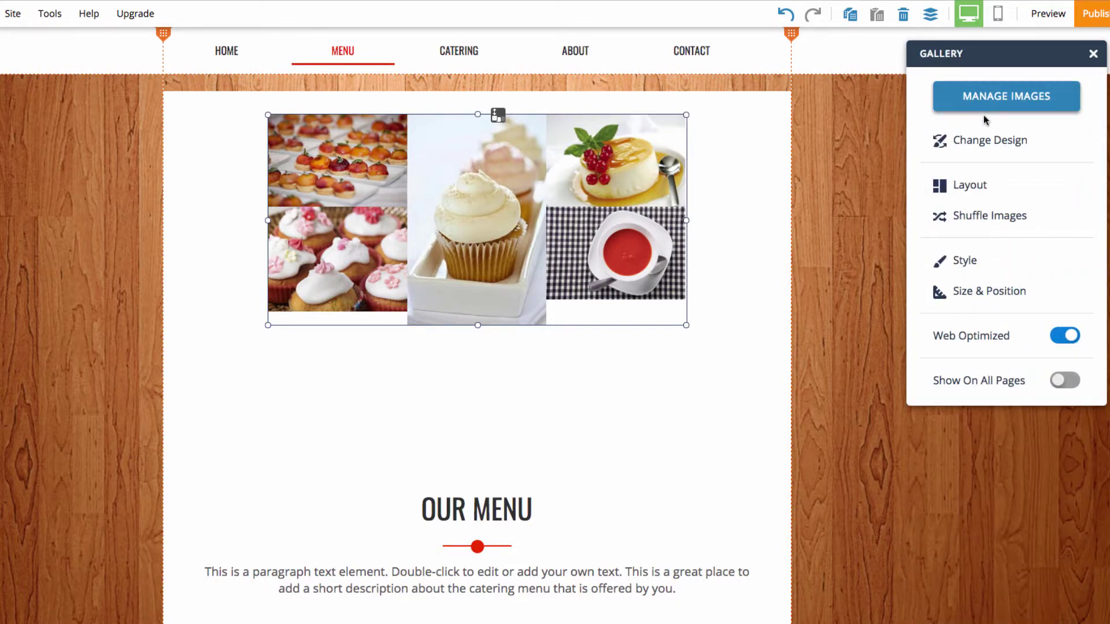
pyautogui.click(977, 191)
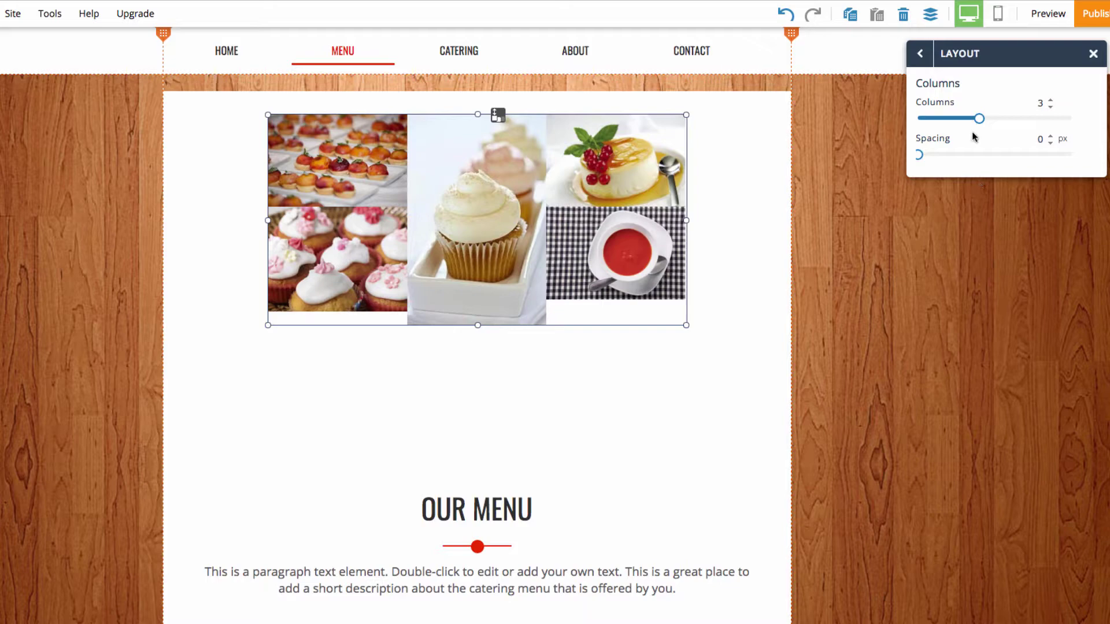
pyautogui.moveTo(978, 119); pyautogui.dragTo(1010, 160)
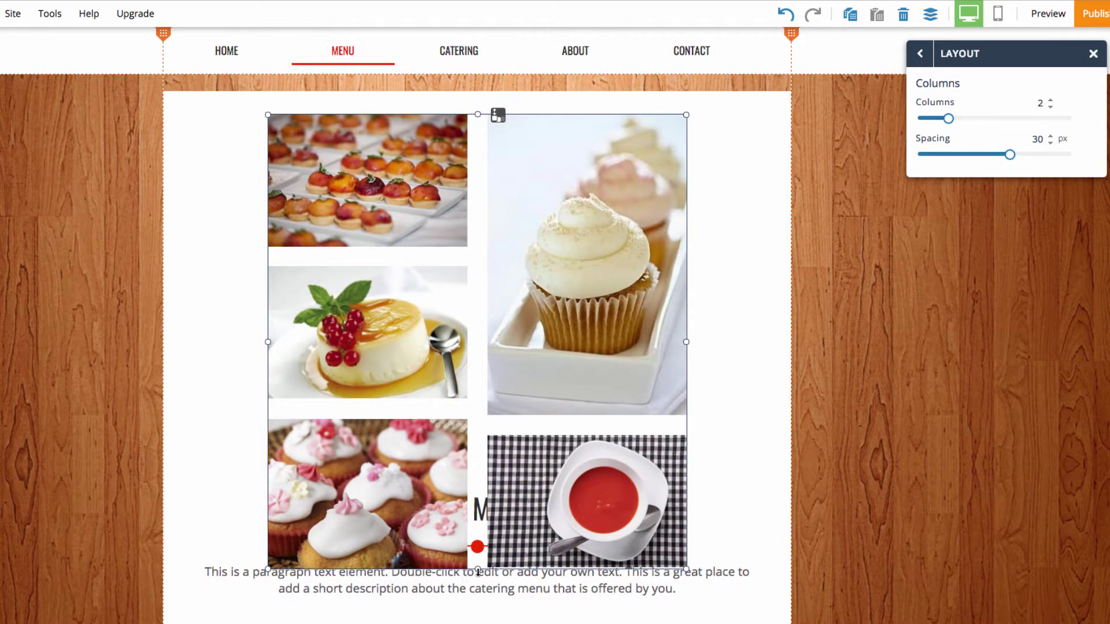
# - Shorten the gallery to end above OUR MENU, set spacing to 10 px, and centre it
pyautogui.moveTo(478, 569); pyautogui.dragTo(478, 455)
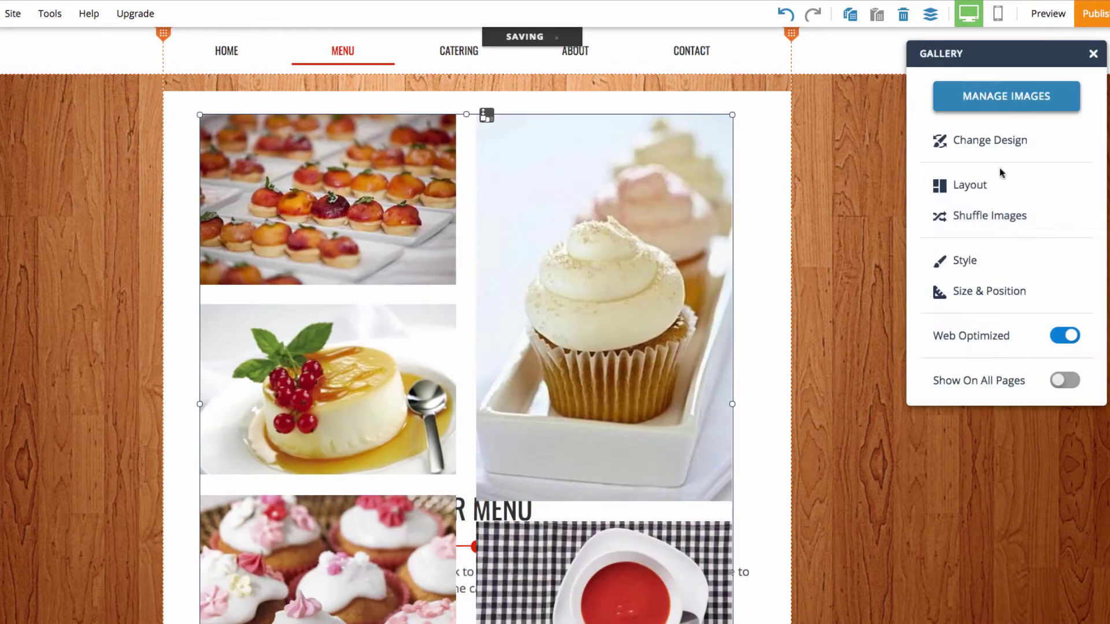
pyautogui.click(977, 185)
pyautogui.moveTo(1004, 154); pyautogui.dragTo(948, 155)
pyautogui.moveTo(430, 312); pyautogui.dragTo(535, 313)
pyautogui.click(369, 404)
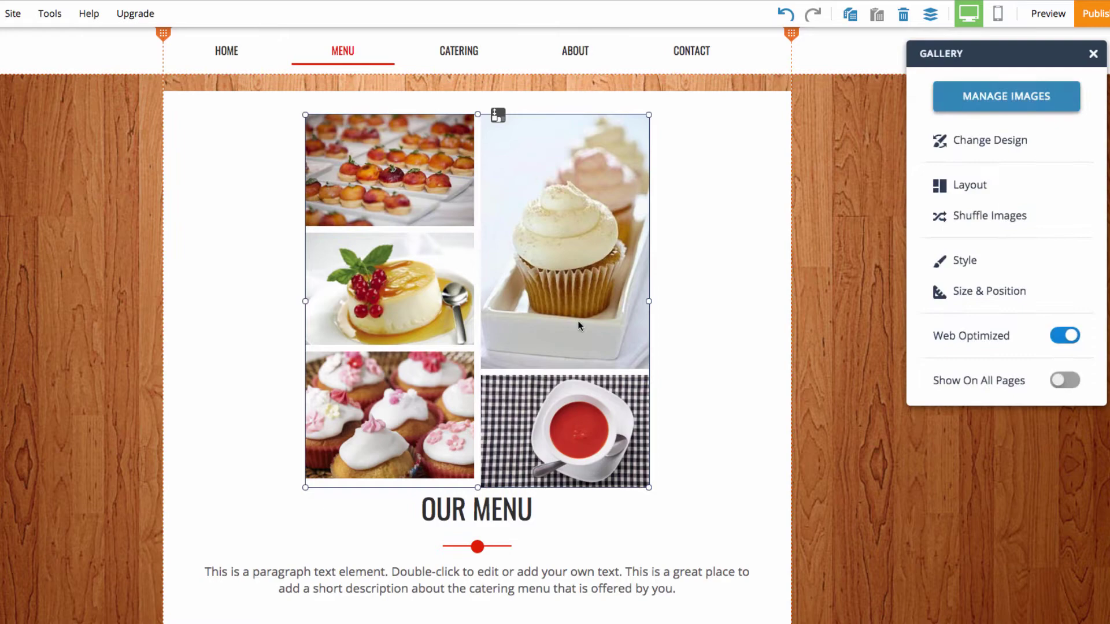
# - Shuffle the gallery photos three times, then check the Style options without changes
pyautogui.click(972, 220)
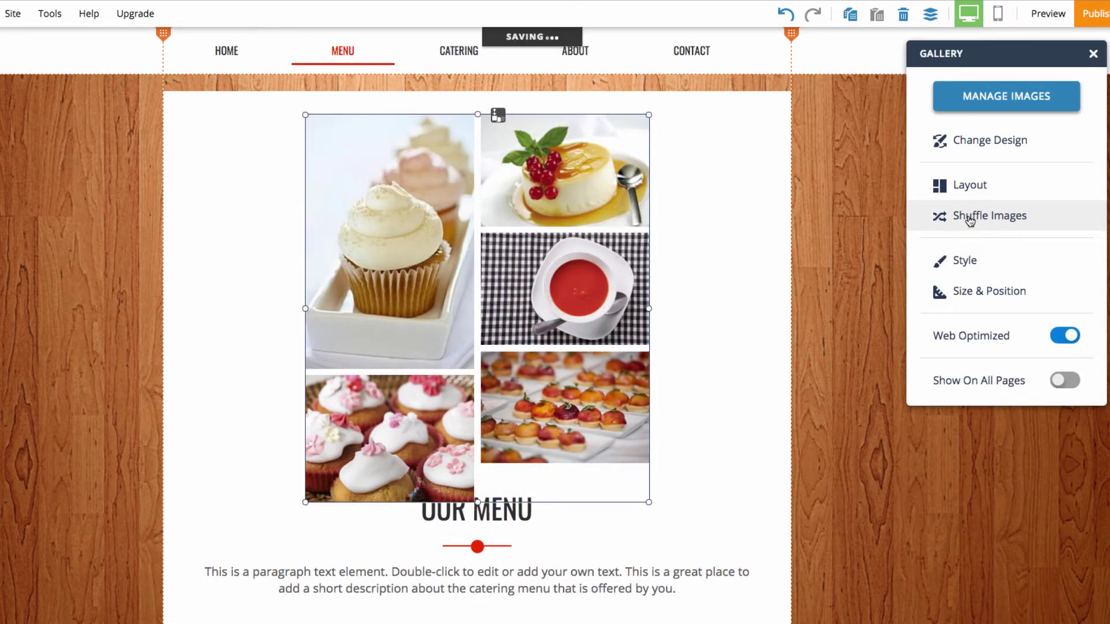
pyautogui.click(969, 220)
pyautogui.click(970, 221)
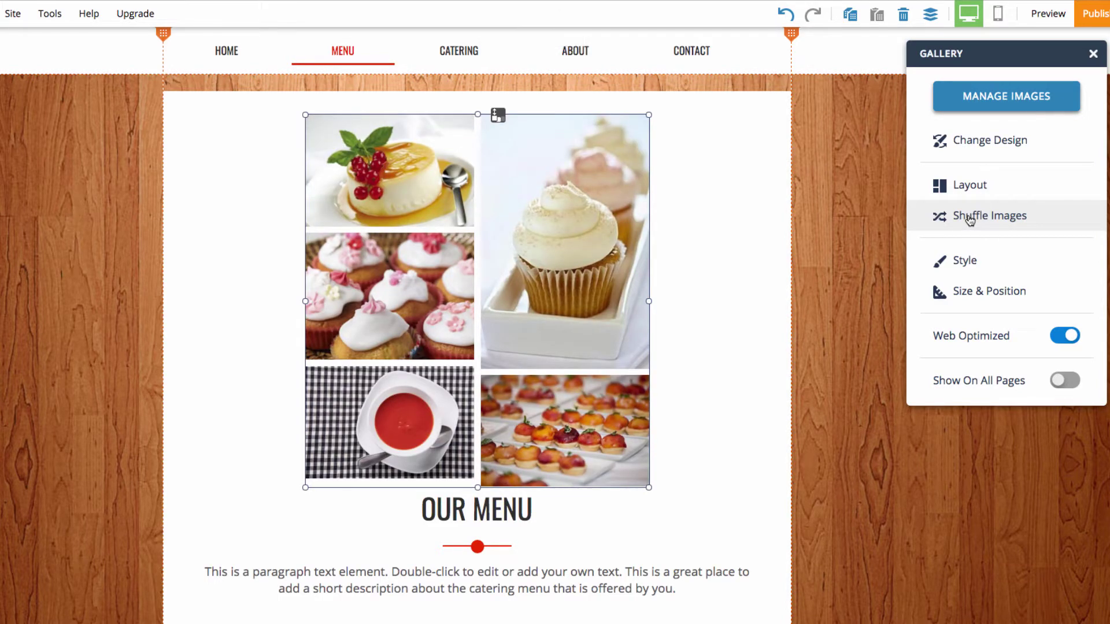
pyautogui.click(983, 275)
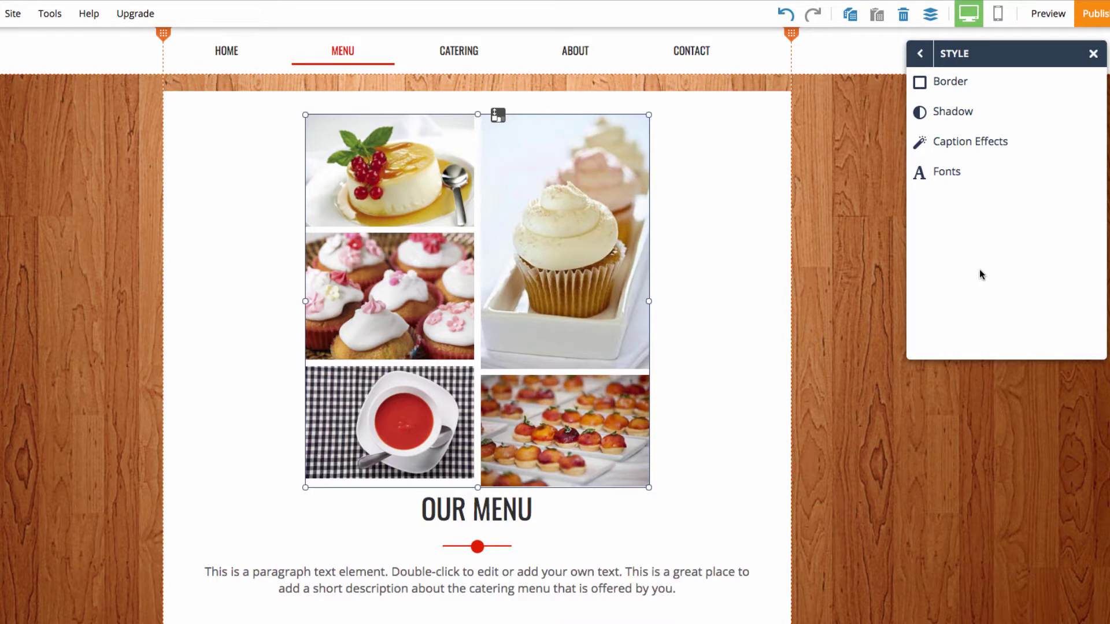
pyautogui.click(920, 53)
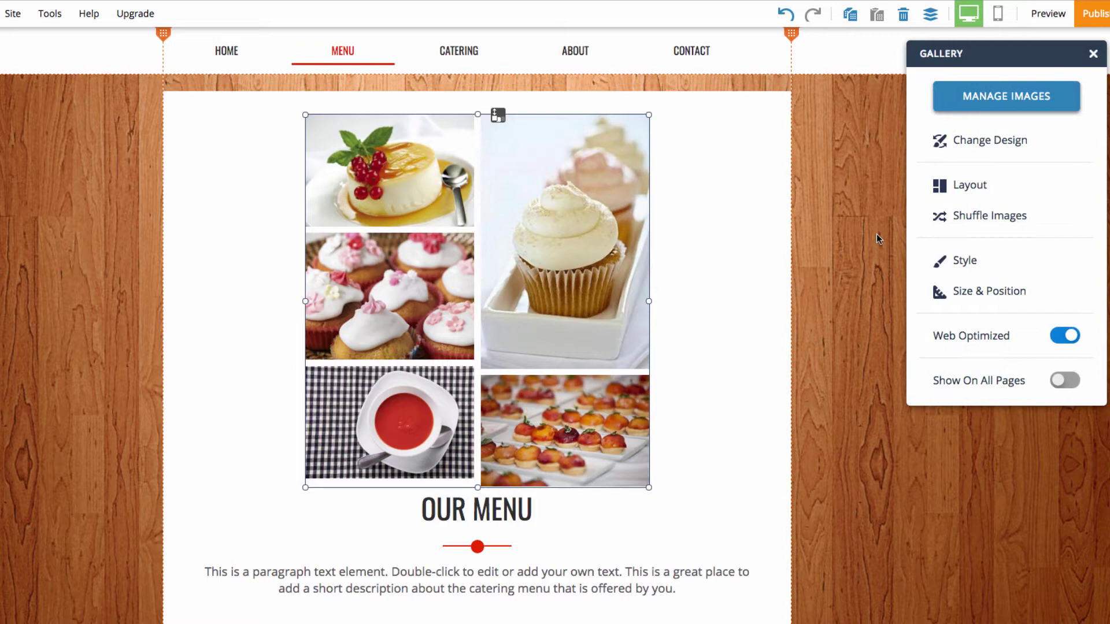
# - Preview the Menu page and enlarge then close the cupcakes, tall cupcake and fruit tarts photos
pyautogui.click(1048, 13)
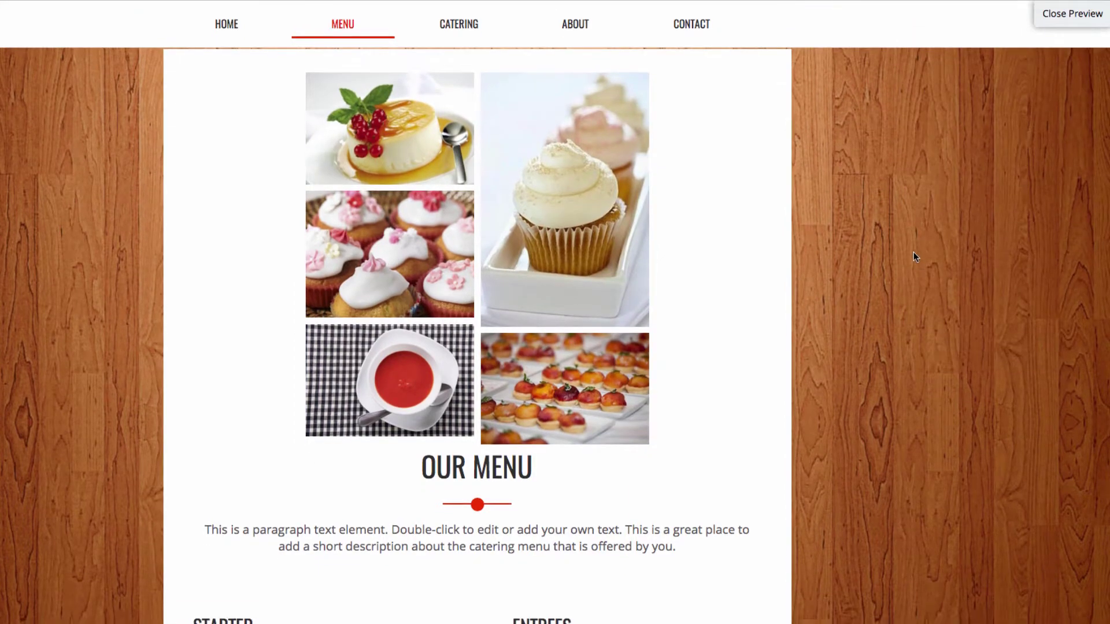
pyautogui.click(415, 229)
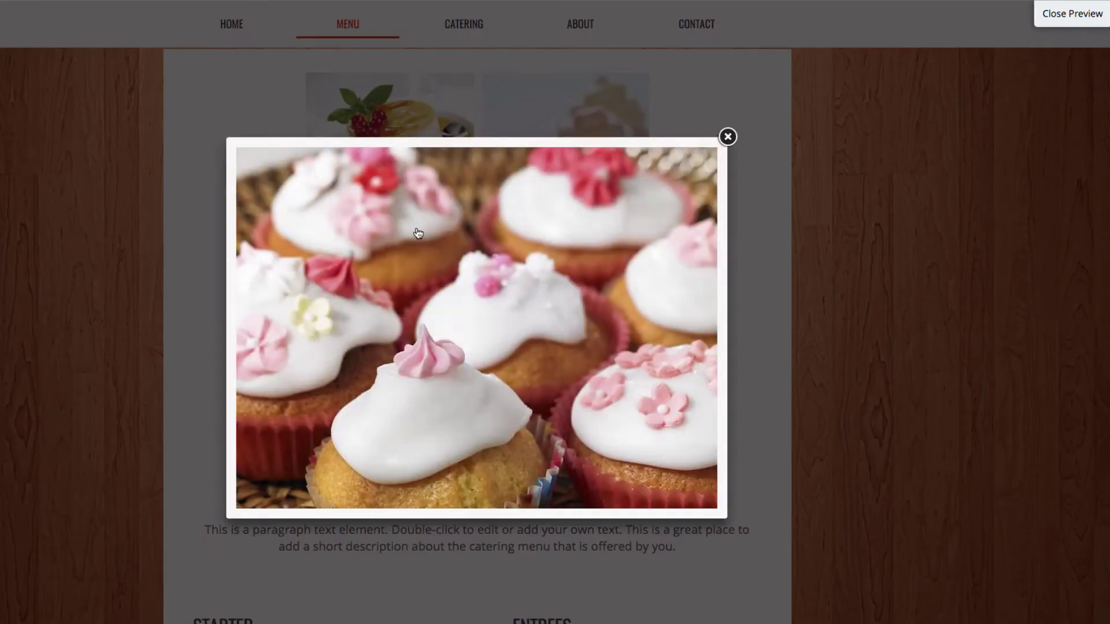
pyautogui.click(729, 135)
pyautogui.click(566, 210)
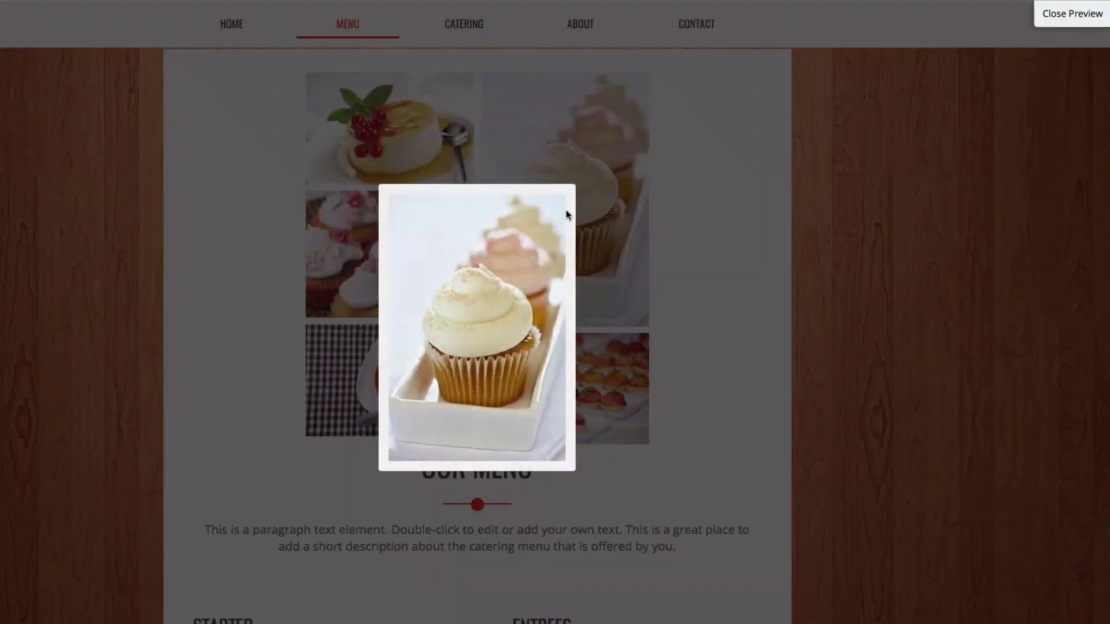
pyautogui.click(575, 181)
pyautogui.click(598, 359)
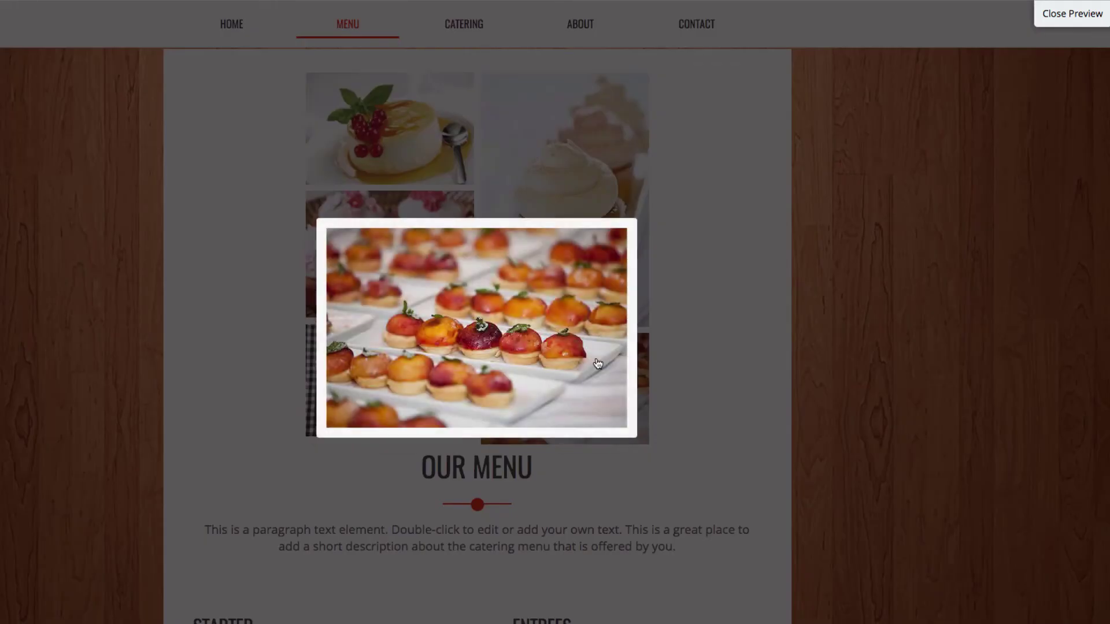
pyautogui.click(637, 218)
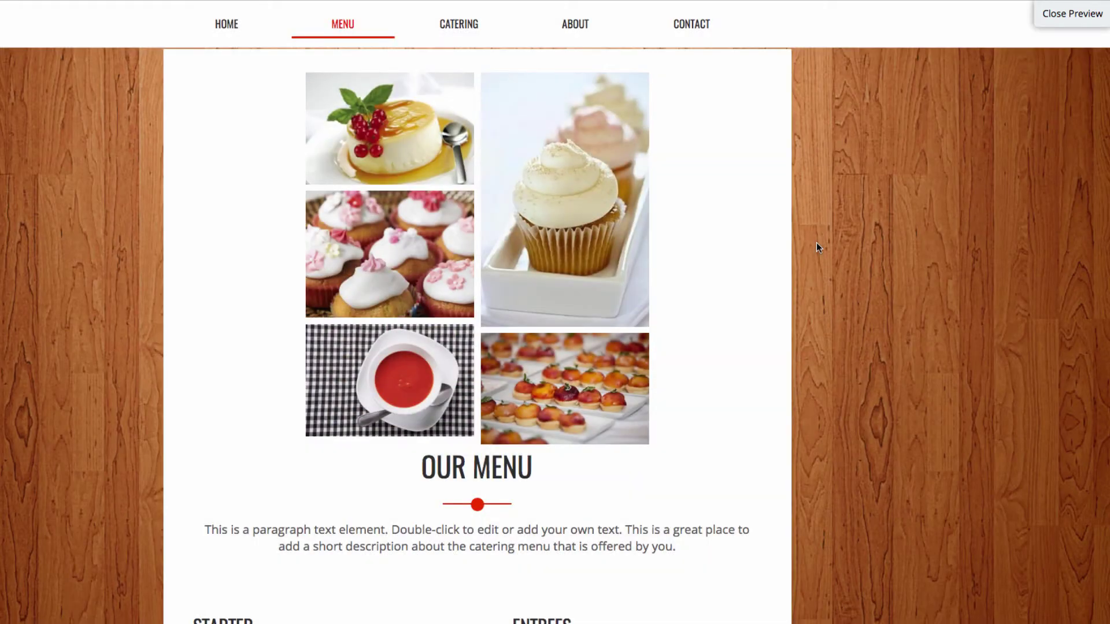